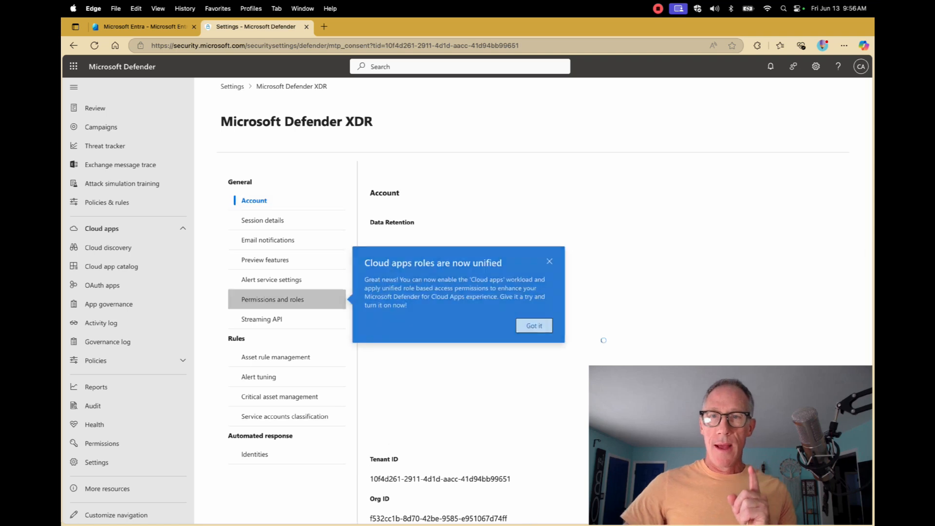
- Open the Streaming API settings of Microsoft Defender XDR and start a new configuration named "Streaming to SEIM"
left_click(263, 319)
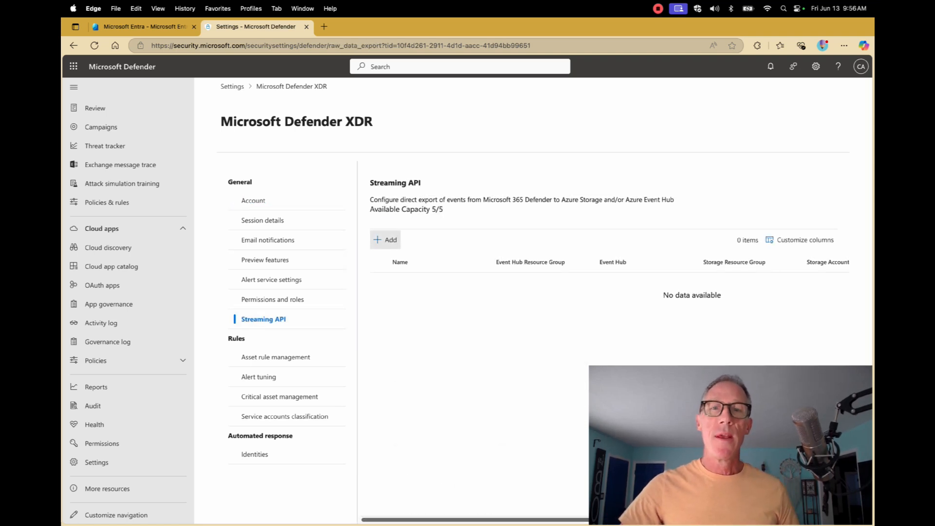
left_click(385, 239)
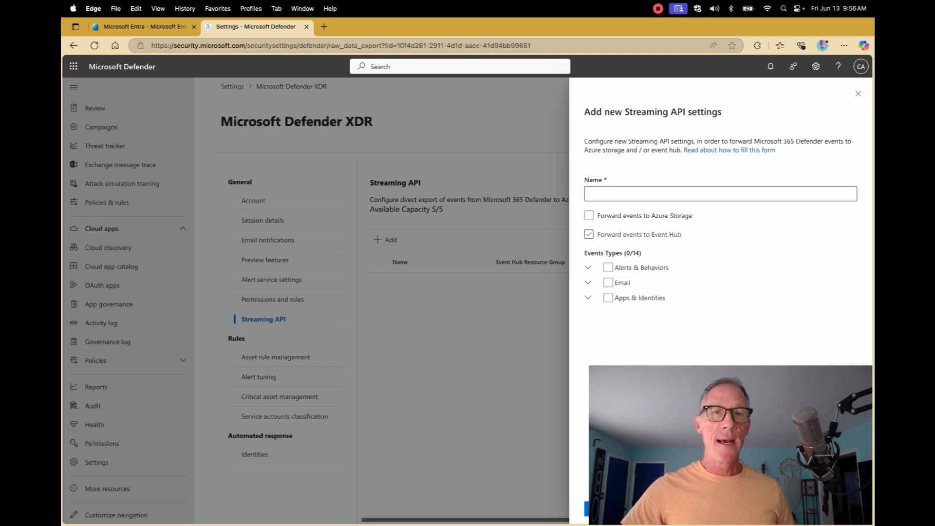
left_click(721, 194)
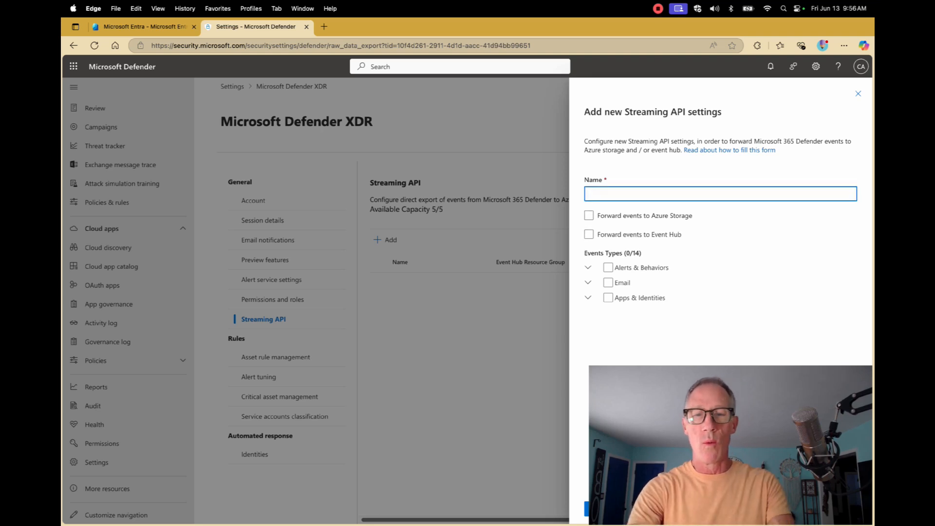
type("Stre")
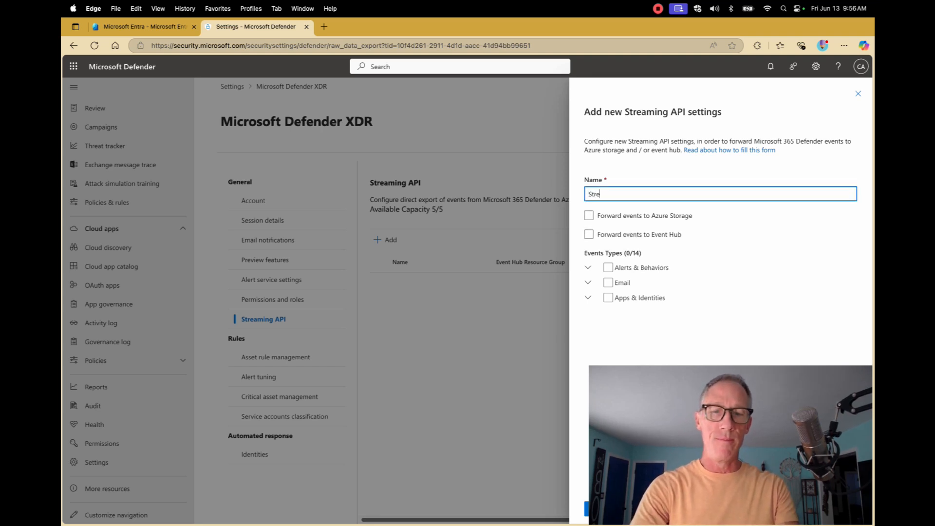
type("amin")
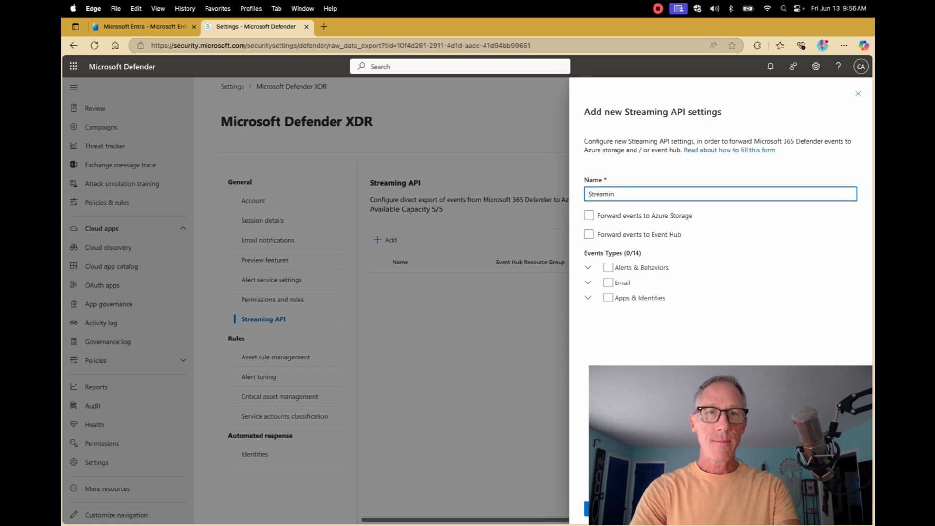
type("g to SEIM")
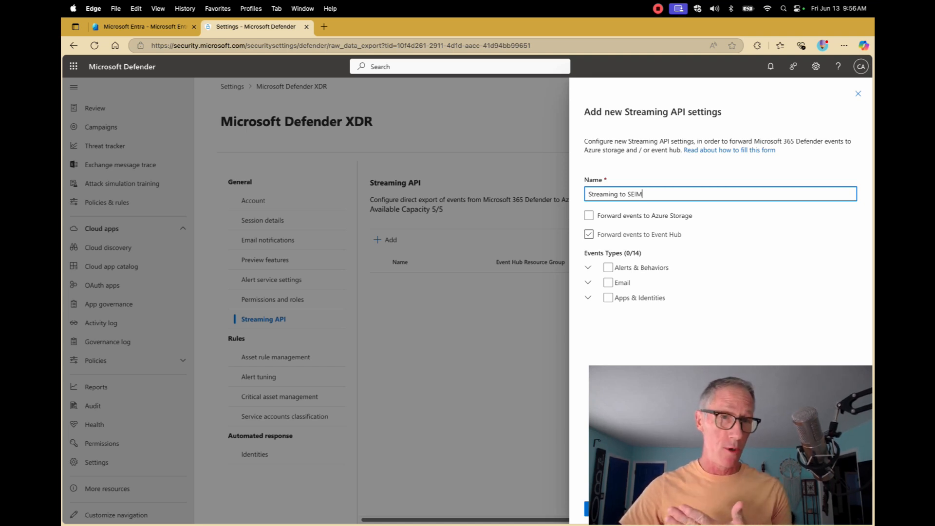
- Enable forwarding events to Event Hub and look over the Event-Hub Resource ID and Event-Hub name fields
left_click(589, 234)
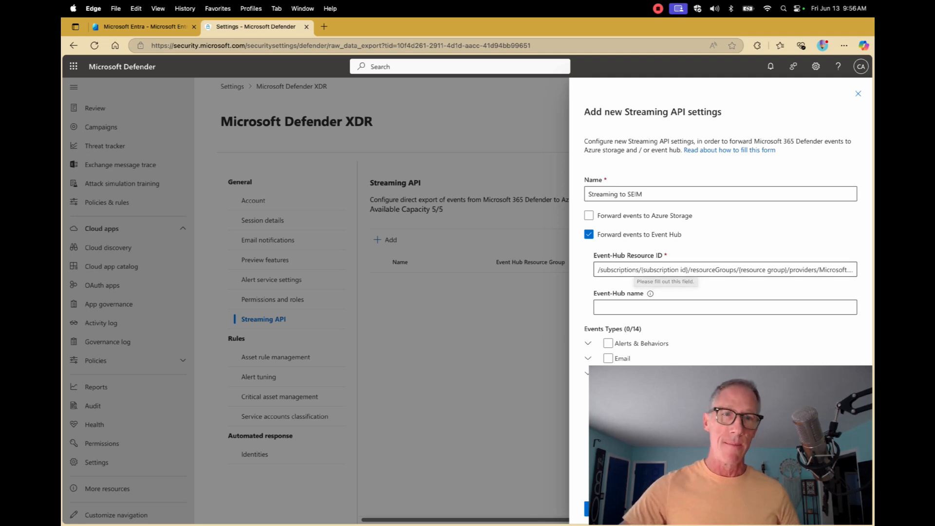
left_click(643, 307)
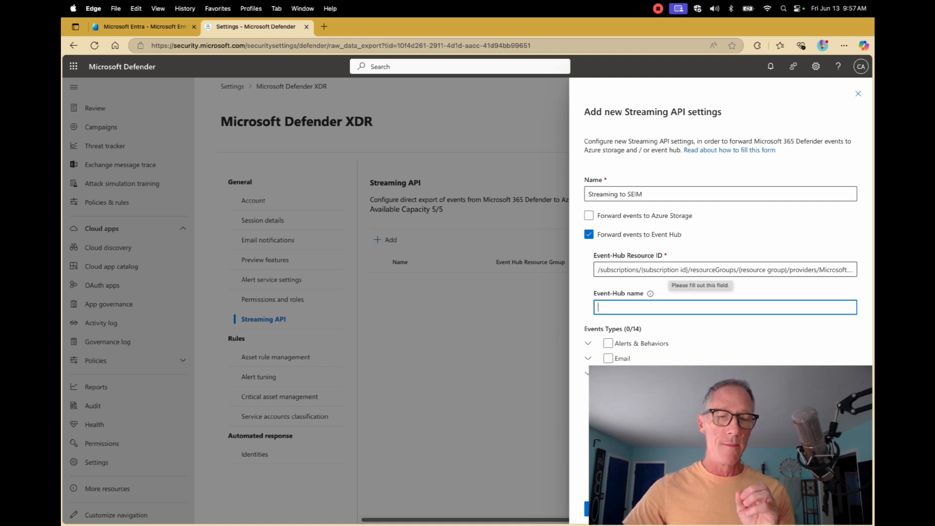
left_click(667, 271)
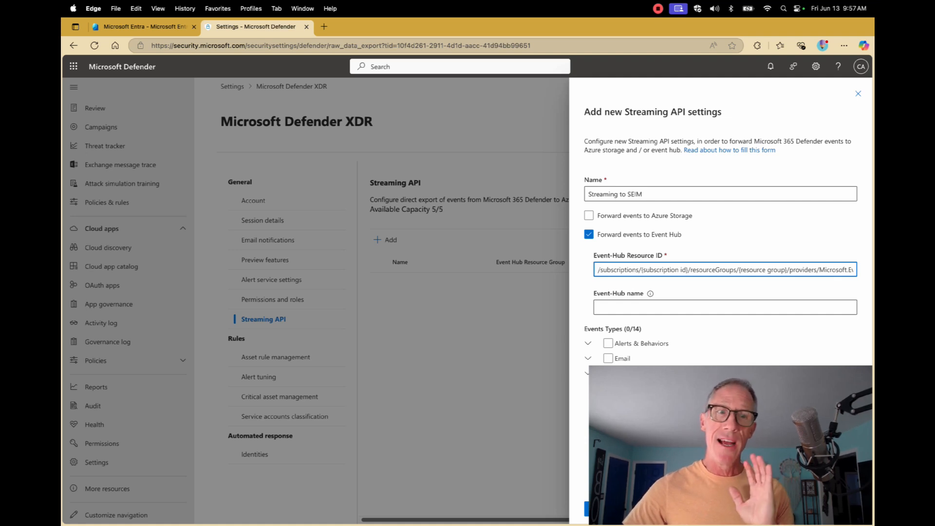
left_click(668, 308)
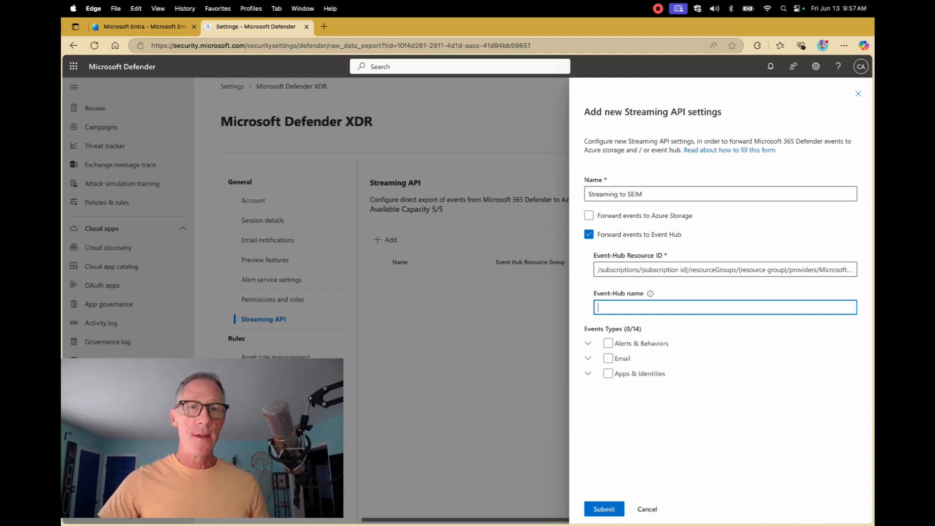
- Include the AlertInfo and AlertEvidence event types from the Alerts & Behaviors group
left_click(588, 343)
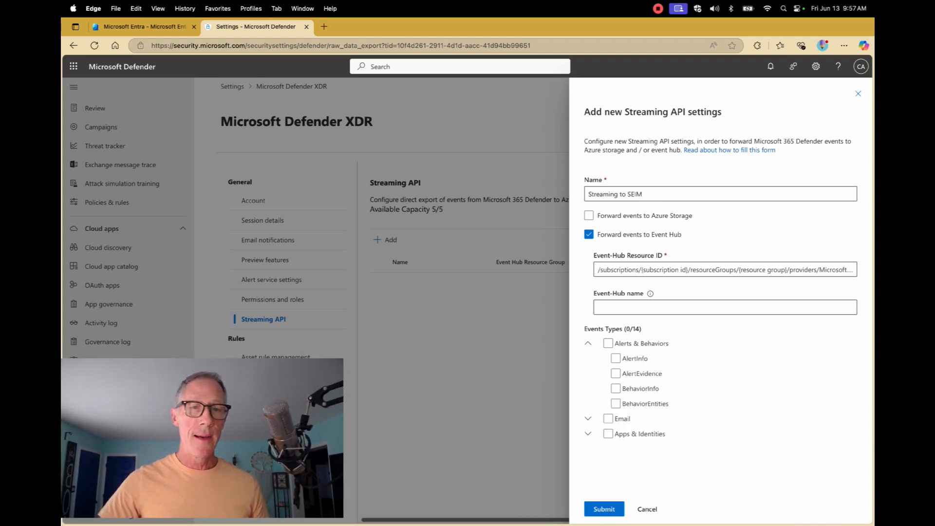
left_click(616, 358)
left_click(615, 374)
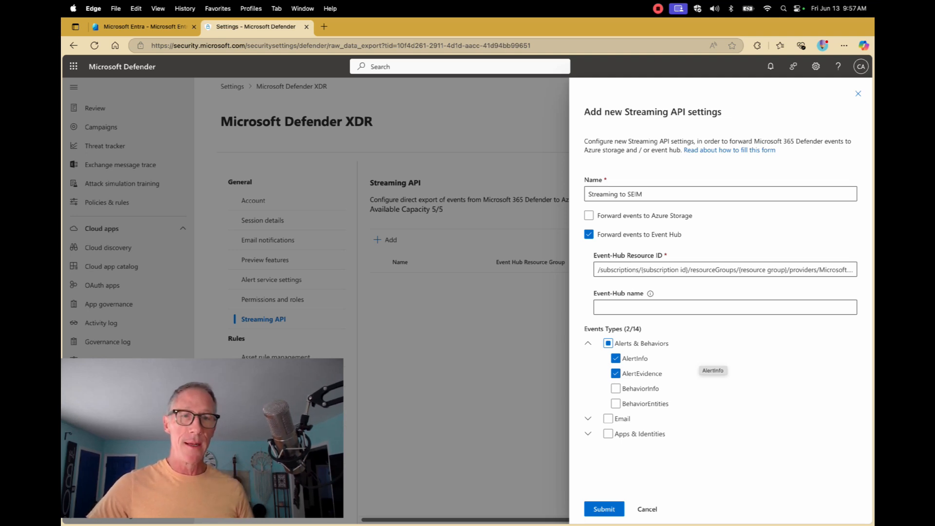
left_click(615, 388)
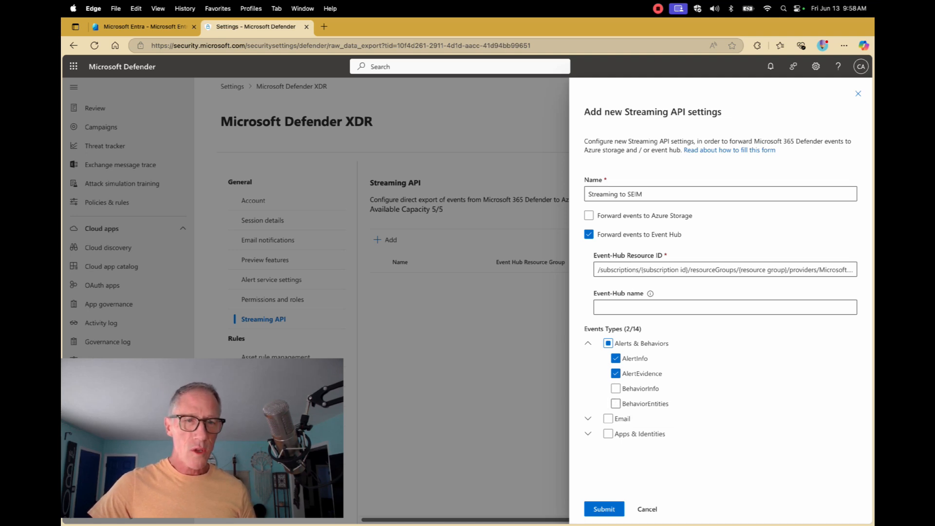
- Review the event types under Email and Apps & Identities, and discard the new streaming configuration
left_click(588, 419)
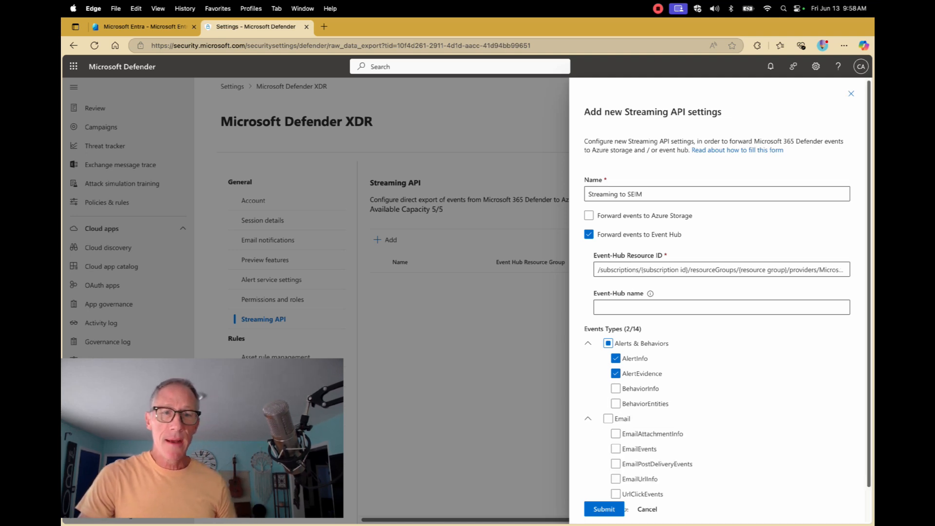
scroll(717, 311, "down", 1)
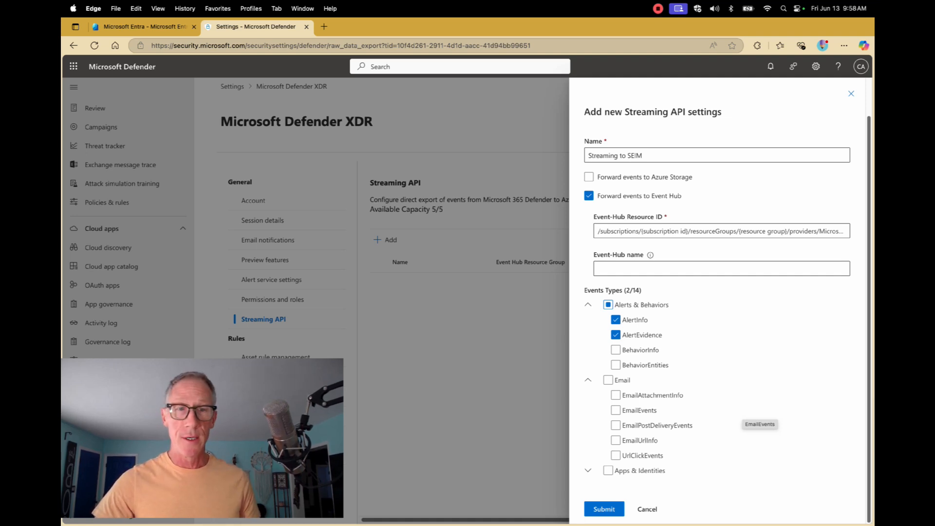
left_click(643, 425)
left_click(643, 426)
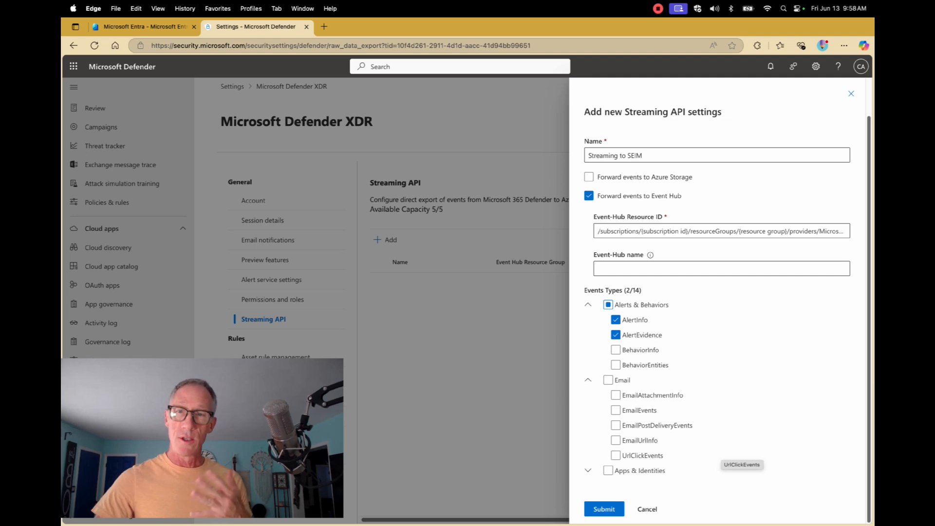
left_click(588, 470)
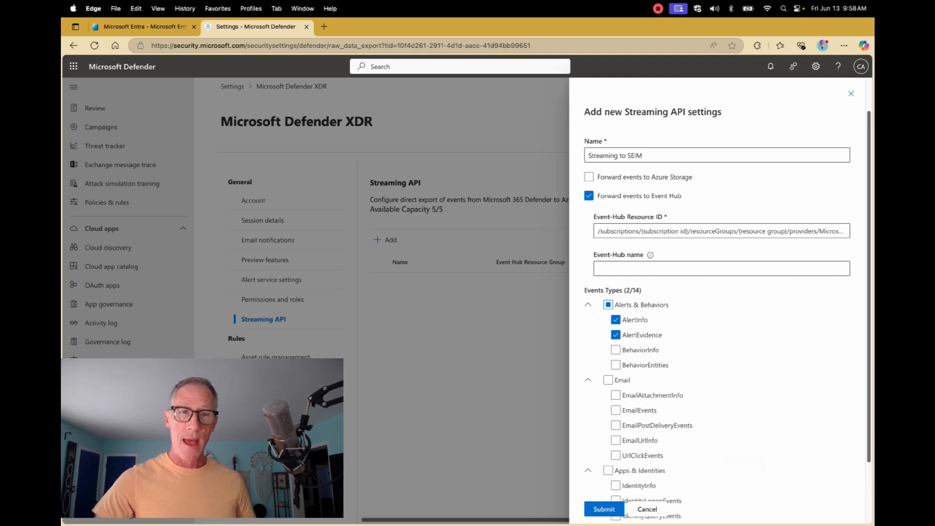
scroll(716, 316, "down", 3)
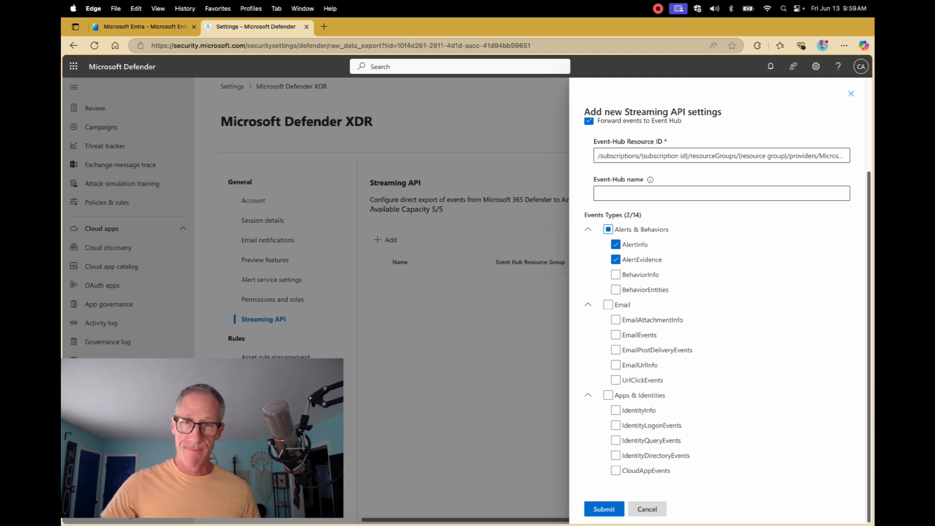
left_click(647, 509)
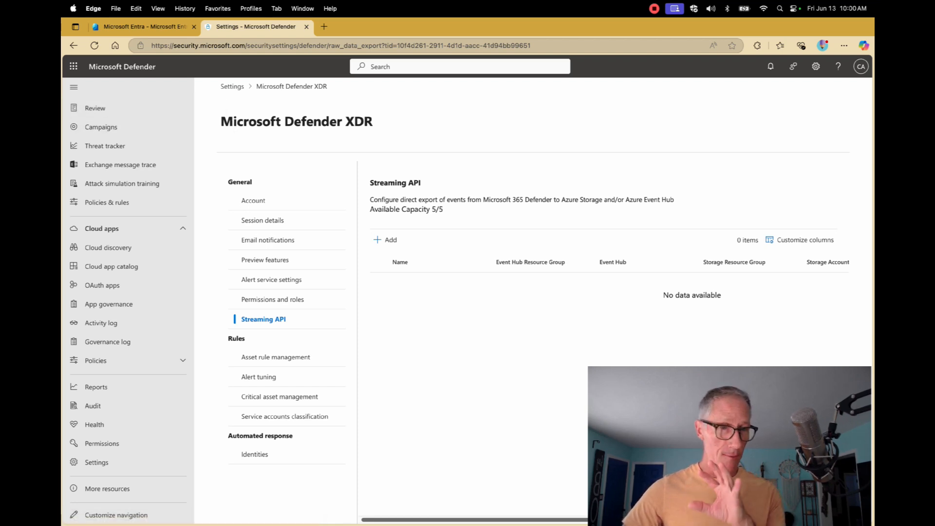
- Switch to the Microsoft Entra admin center and register a new application named "SEIM Integration"
left_click(145, 27)
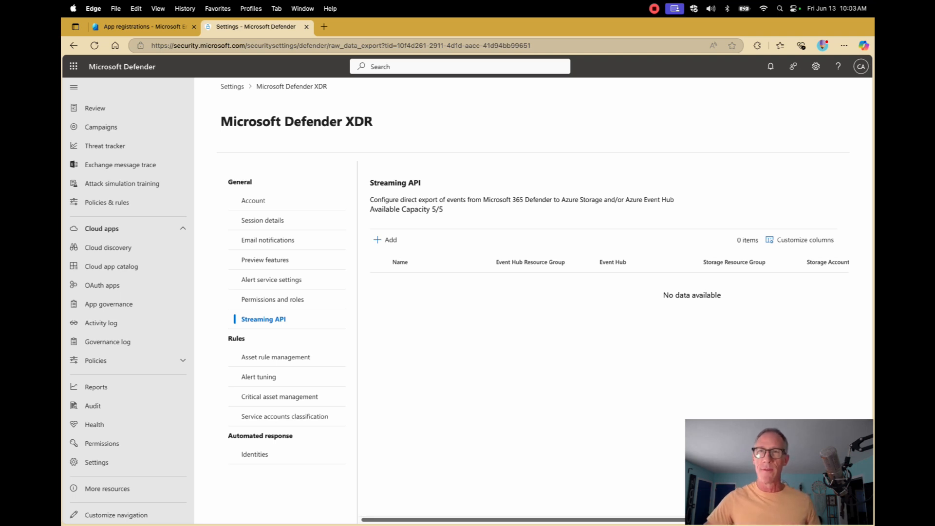
left_click(145, 26)
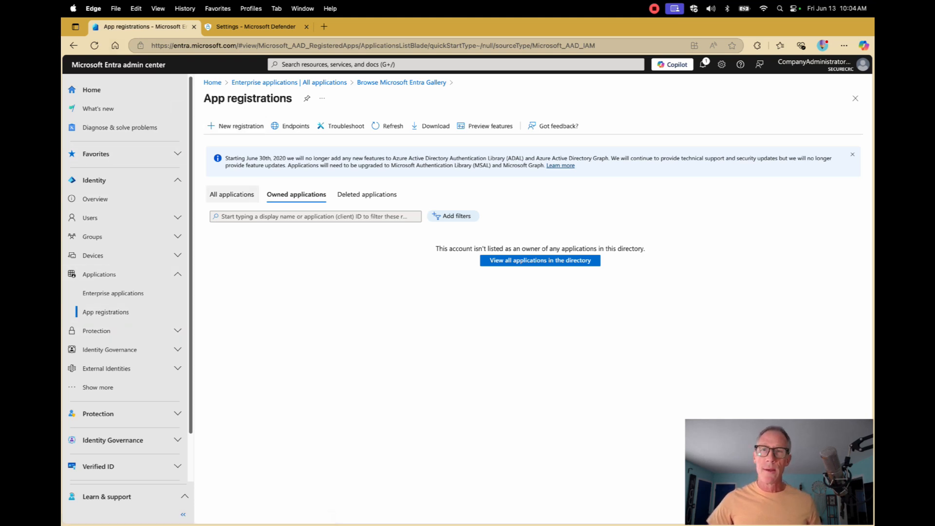
left_click(232, 195)
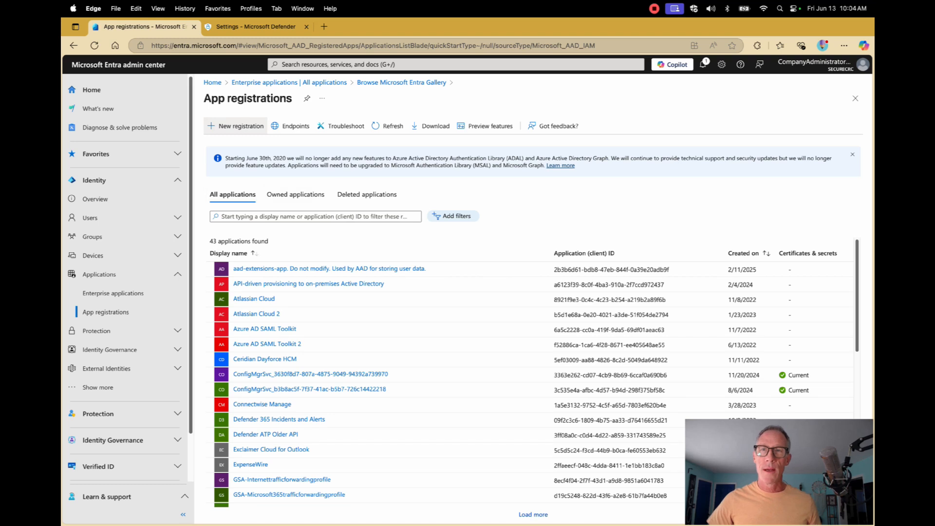
left_click(236, 126)
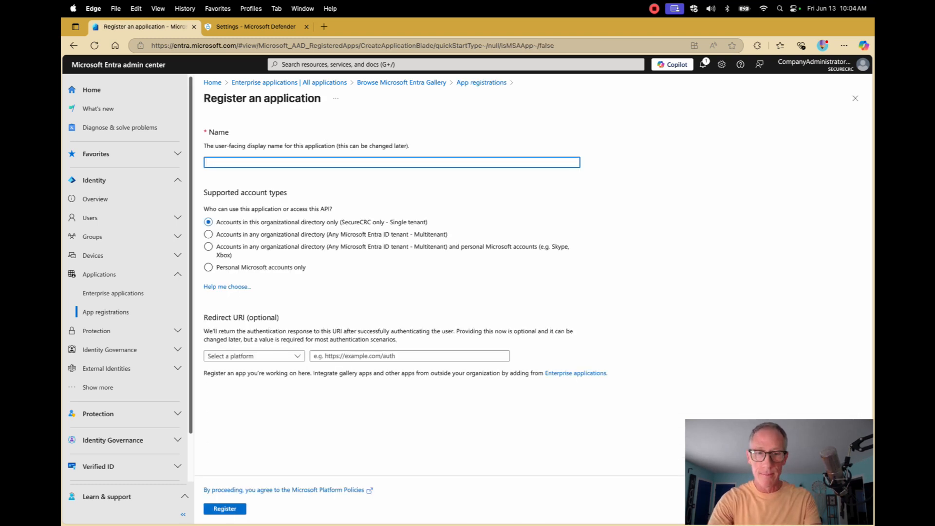
type("SEIM")
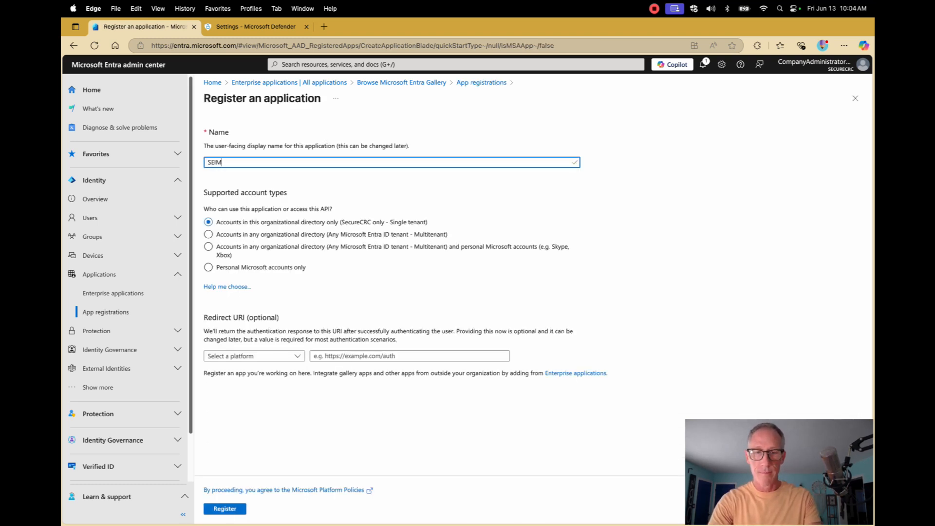
type(" Intergration")
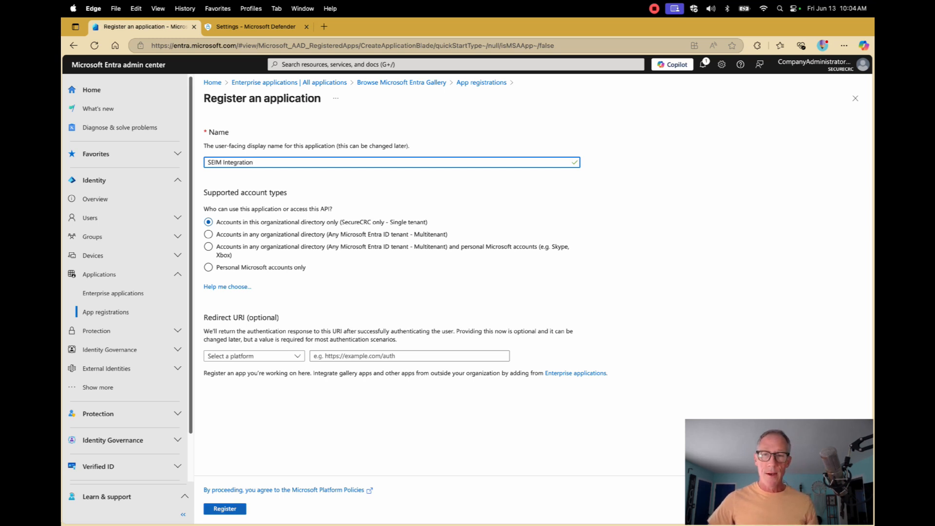
key("Return")
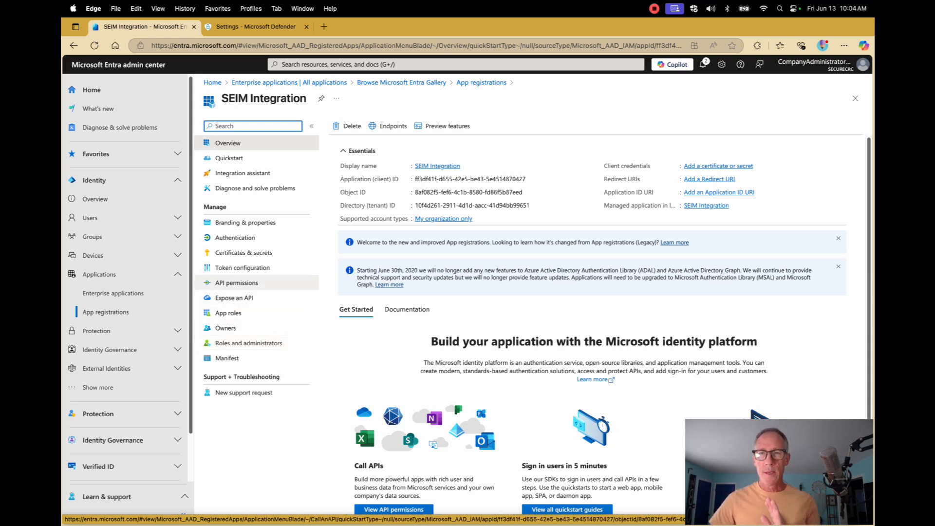
- Start an API permission request for the SEIM Integration app and search the organization's APIs for "windowsdefenderatp"
left_click(237, 282)
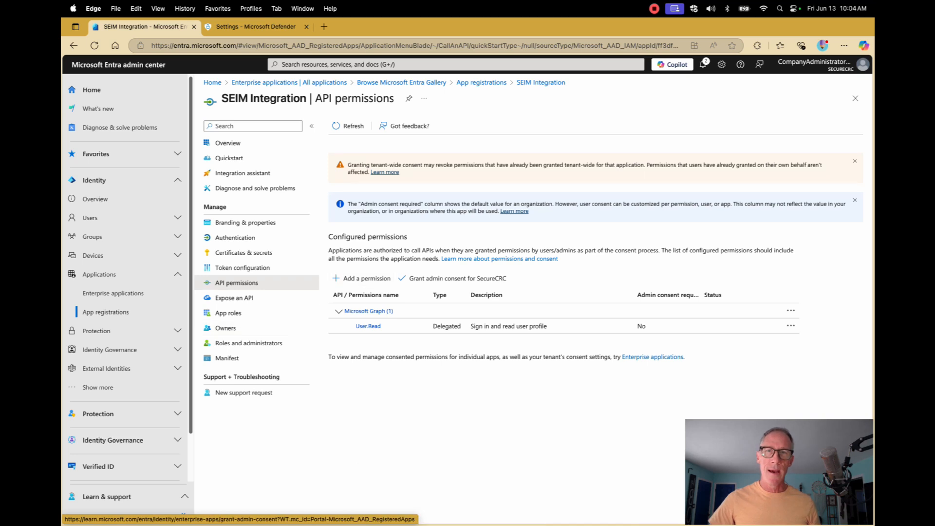
left_click(361, 279)
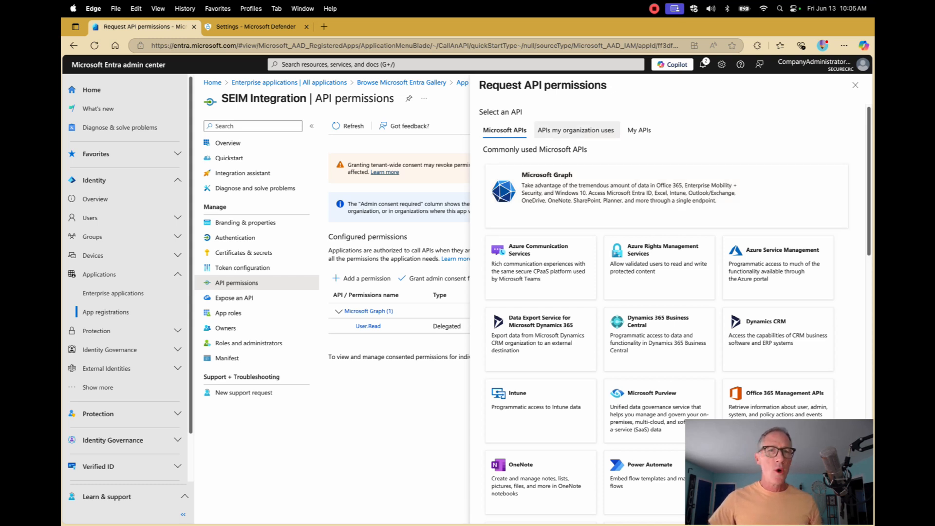
left_click(576, 130)
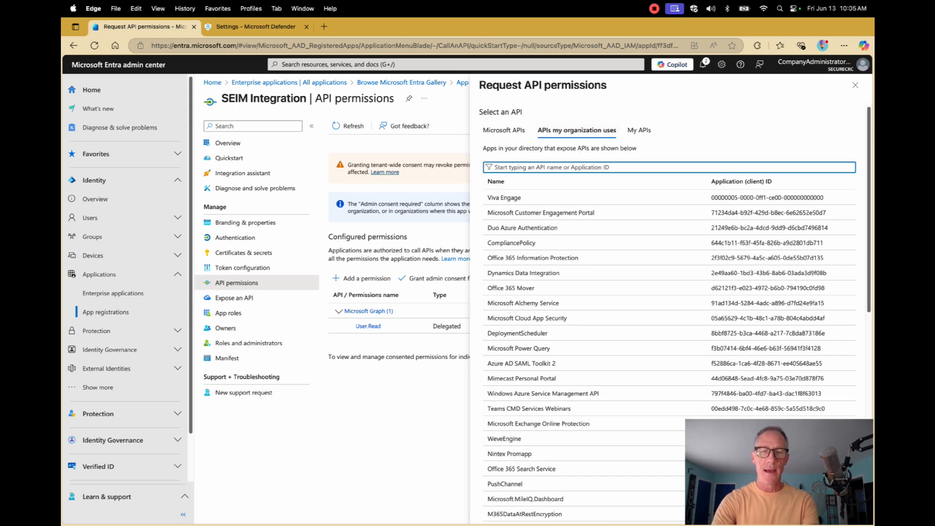
type("windows")
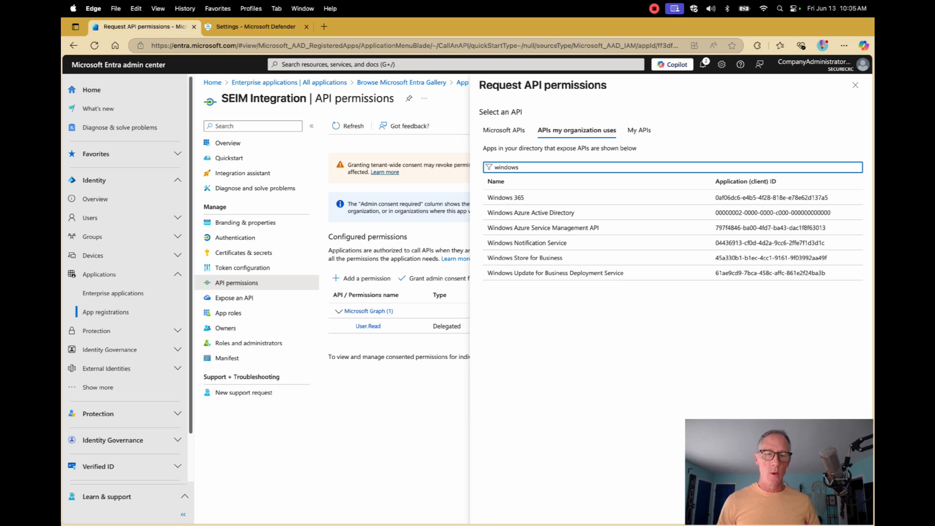
type("def")
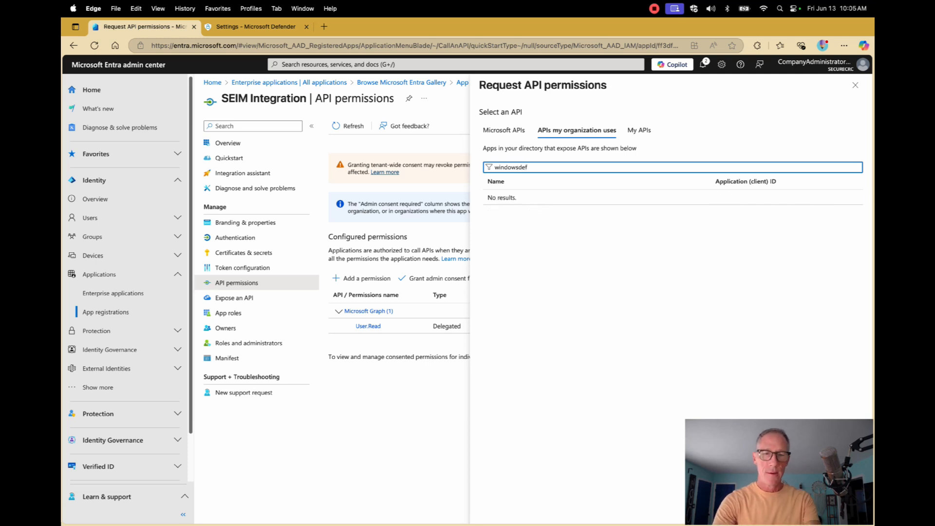
type("ender")
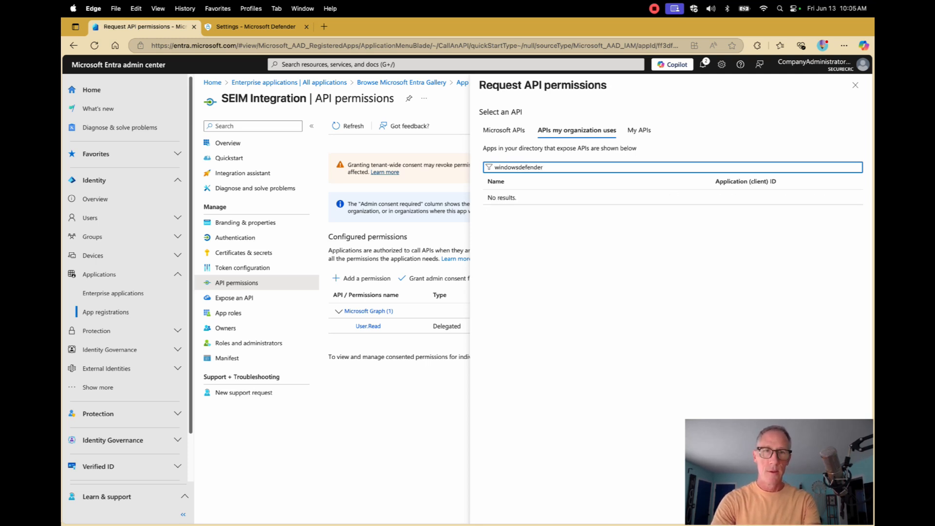
type("atp")
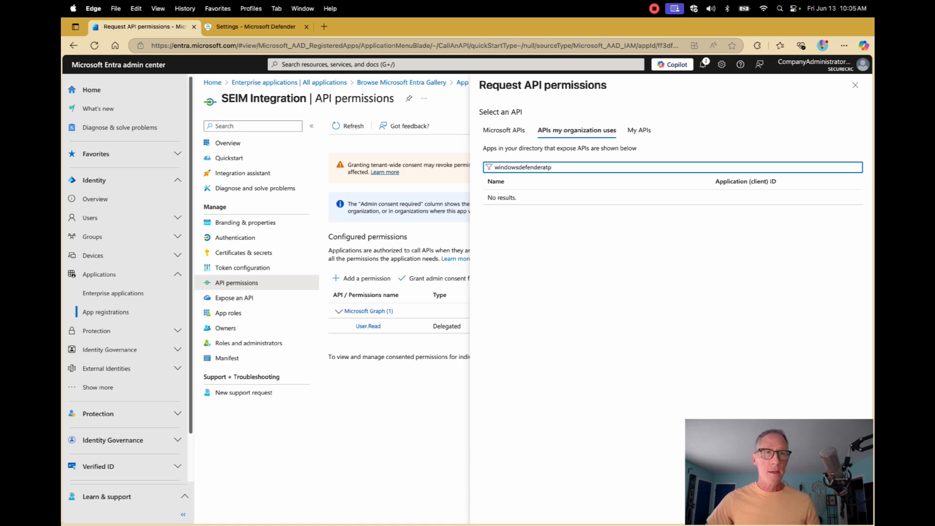
- Choose Microsoft Graph as the API and application permissions as the type for the SEIM Integration permission request
left_click(503, 130)
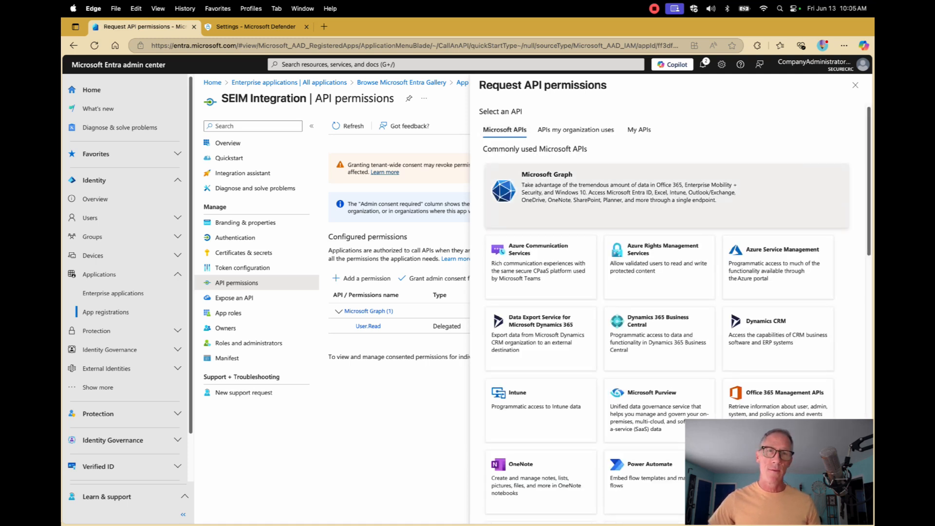
left_click(585, 215)
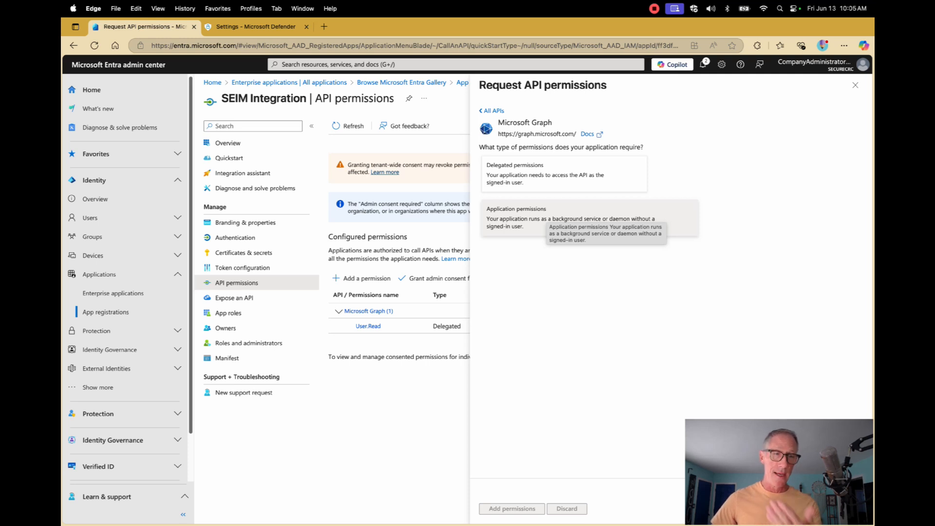
left_click(546, 220)
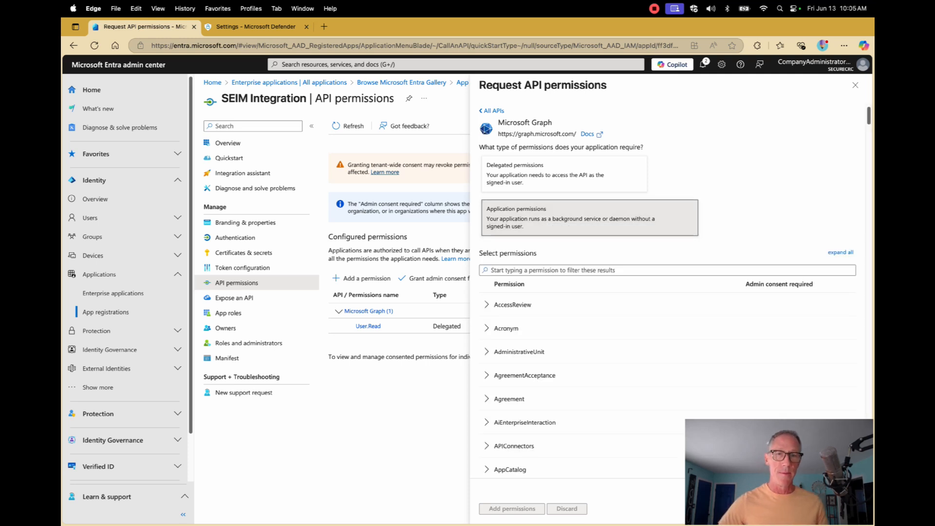
- Select the SecurityAlert.Read.All permission in the SecurityAlert group of Microsoft Graph application permissions
scroll(667, 327, "down", 3)
scroll(667, 324, "down", 20)
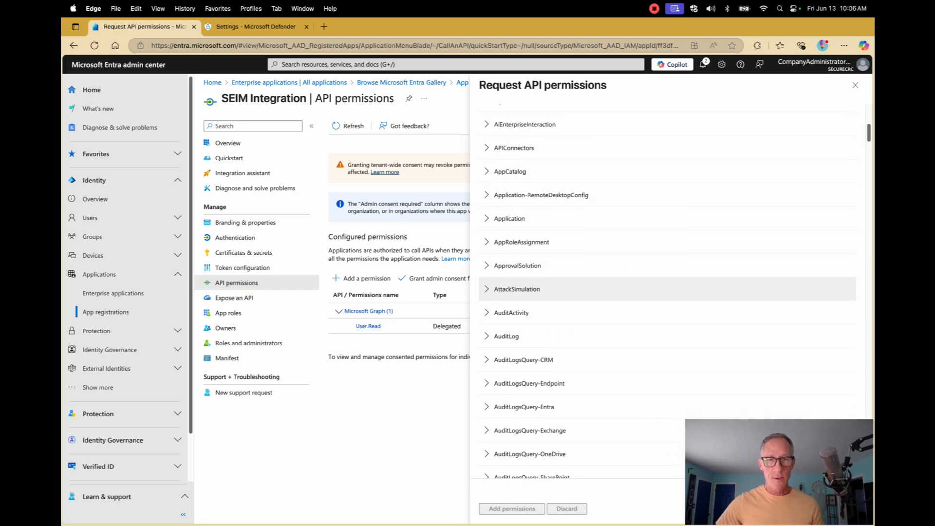
scroll(667, 320, "down", 20)
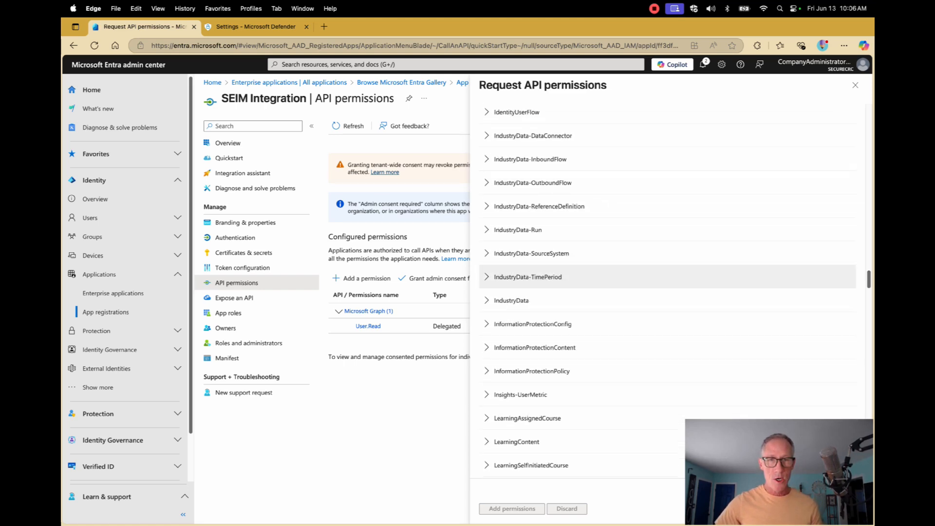
scroll(667, 322, "down", 20)
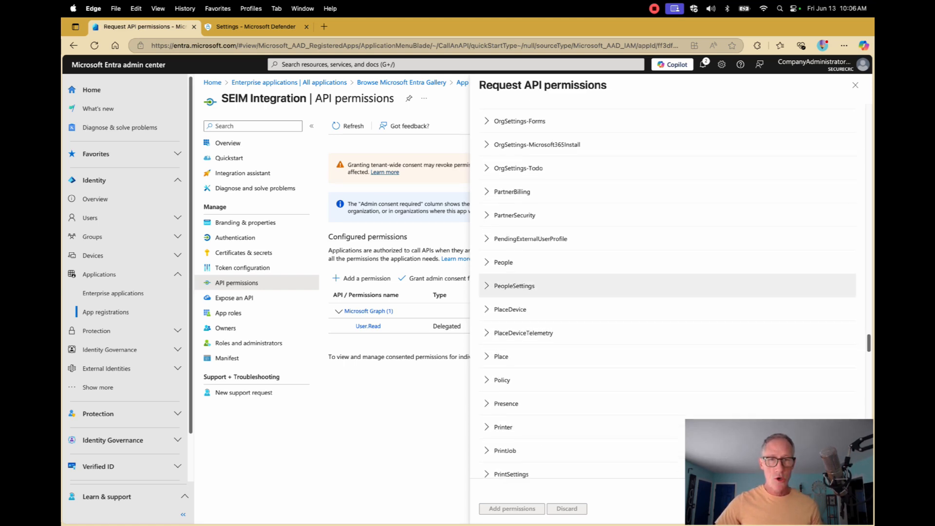
scroll(668, 322, "down", 10)
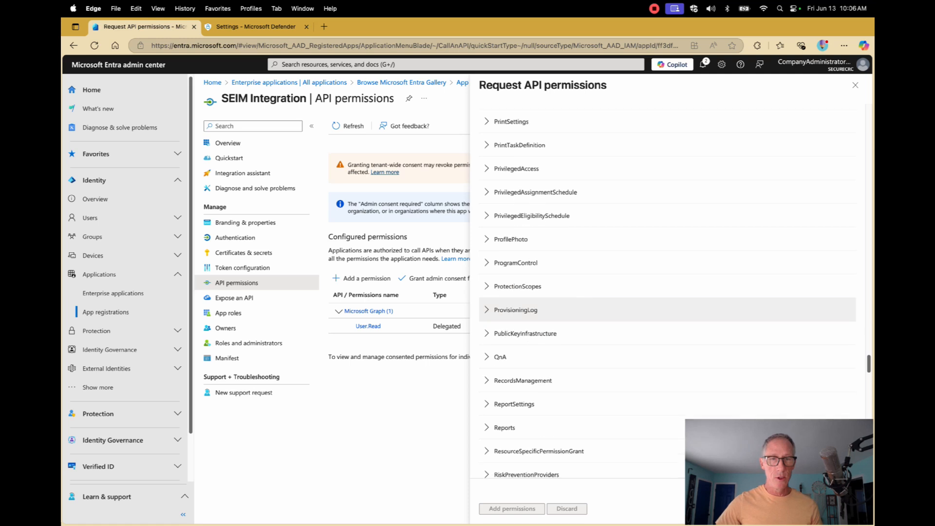
scroll(667, 301, "down", 10)
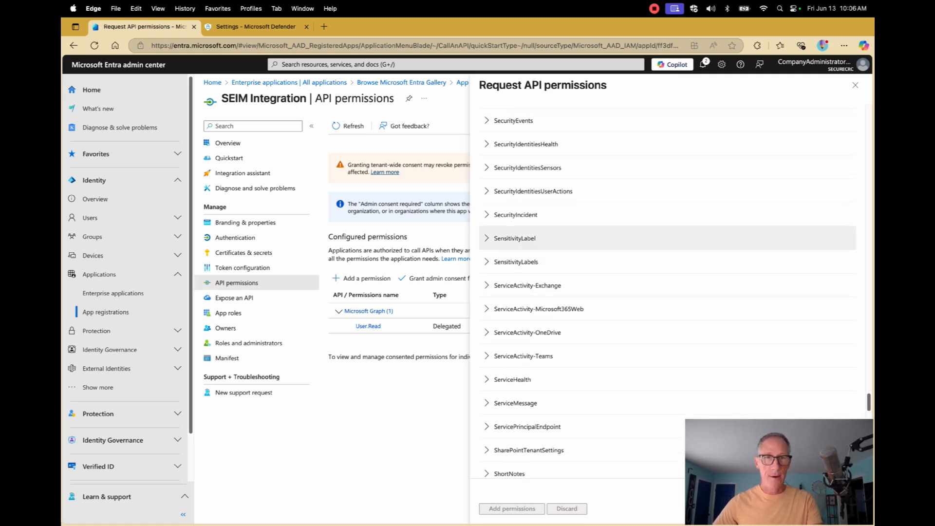
scroll(667, 238, "up", 4)
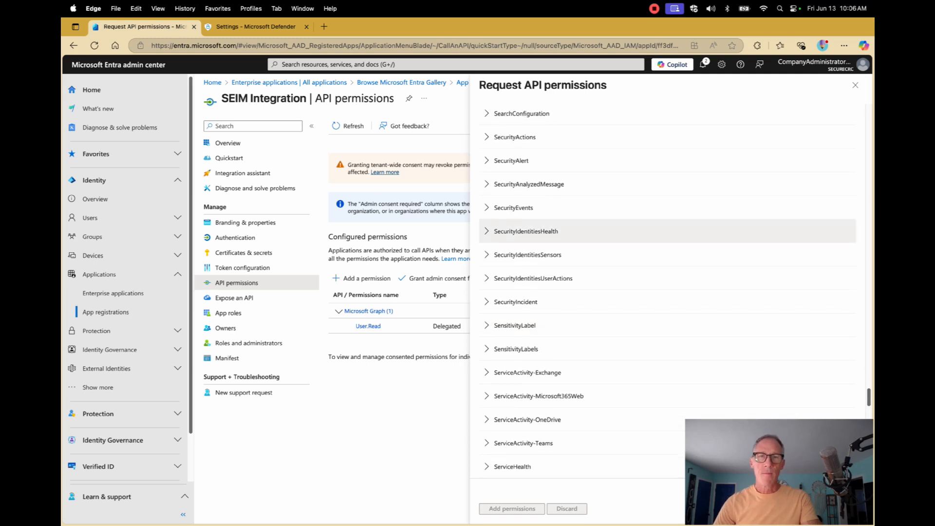
left_click(511, 160)
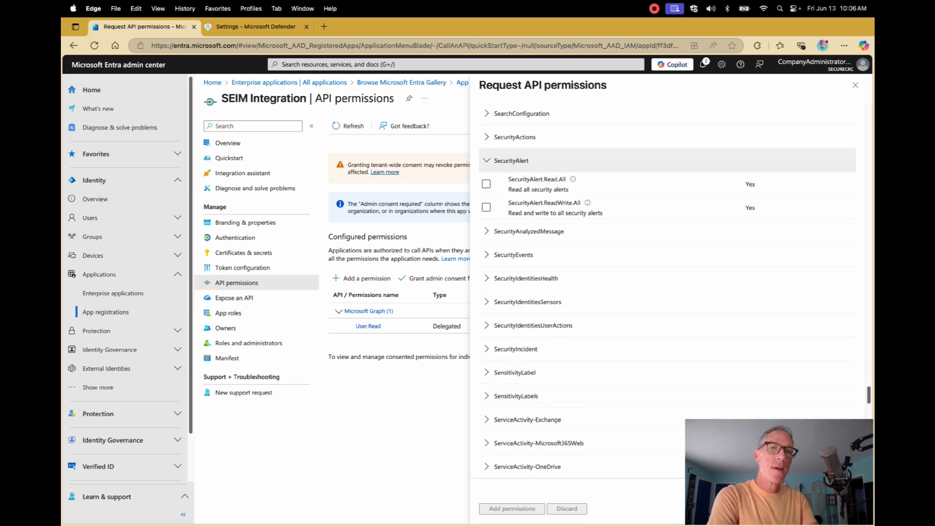
left_click(487, 184)
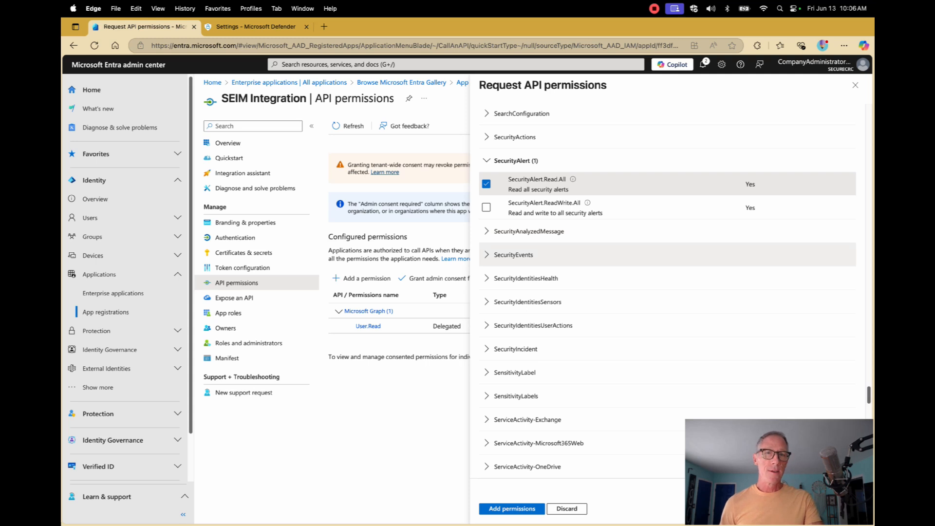
- Check the options under SecurityEvents, and select the SecurityIncident.Read.All permission in the SecurityIncident group
left_click(513, 255)
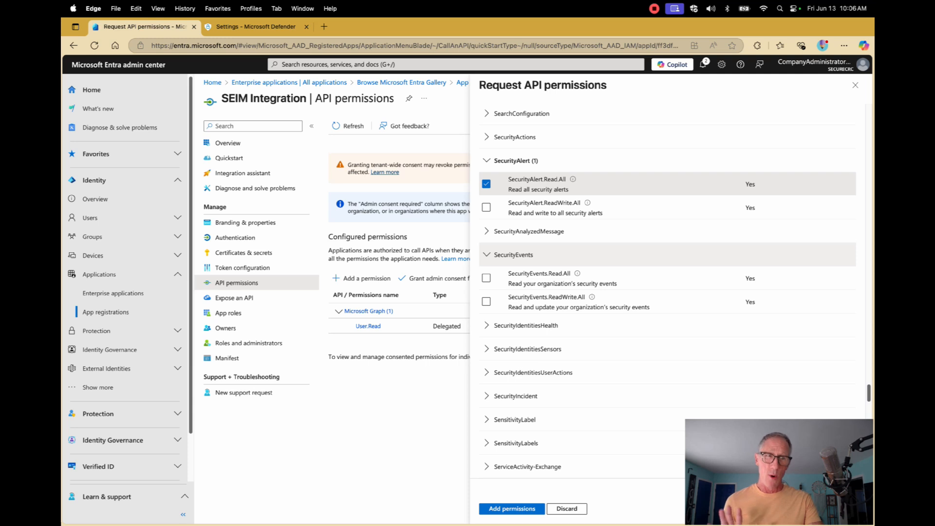
left_click(514, 255)
scroll(514, 280, "down", 2)
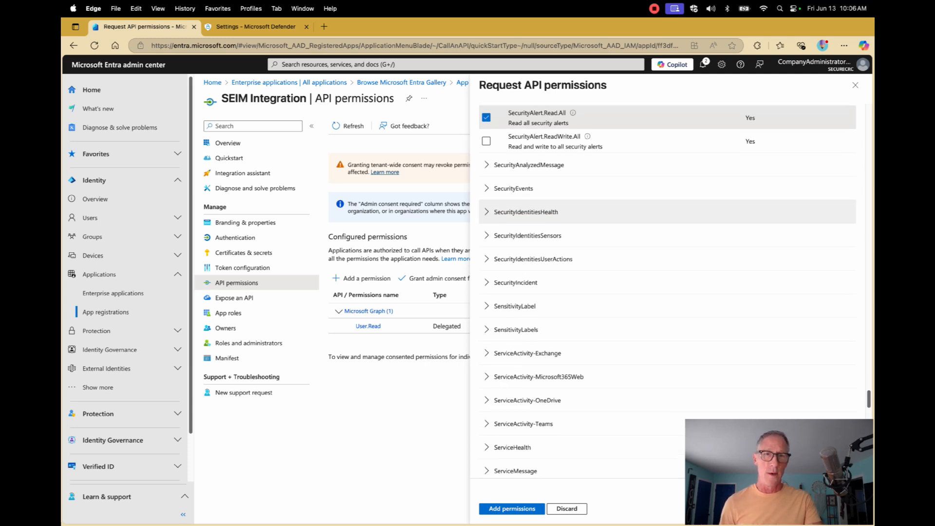
left_click(515, 282)
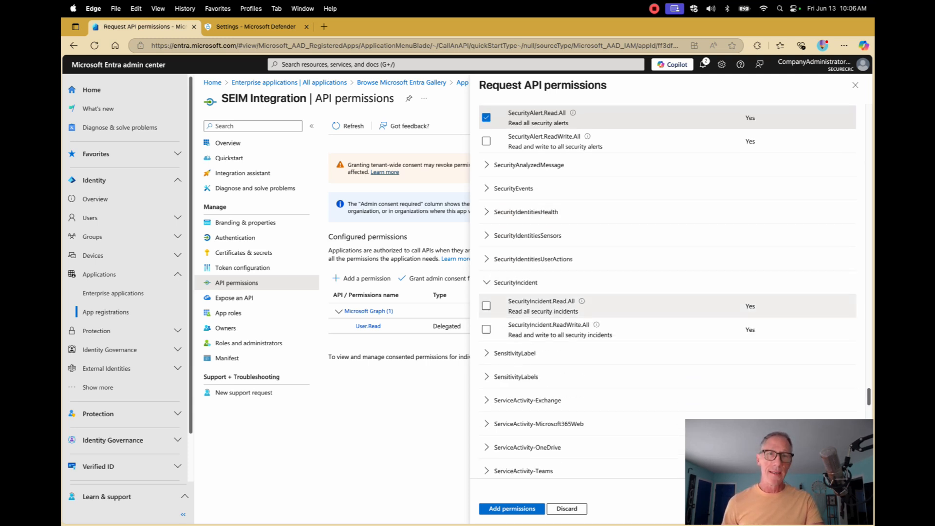
left_click(486, 305)
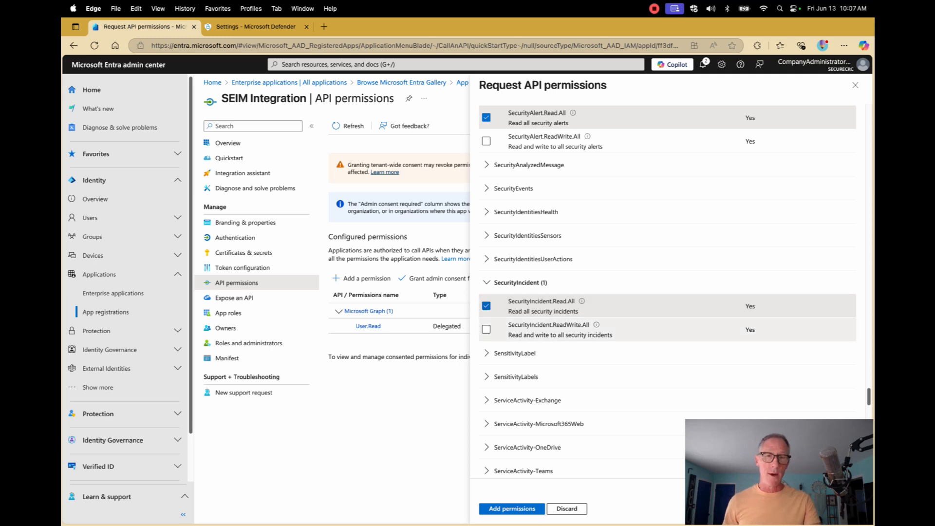
- Review the other Microsoft Graph permission groups around and after the security entries, including ThreatIndicators
scroll(667, 292, "down", 3)
scroll(667, 331, "down", 6)
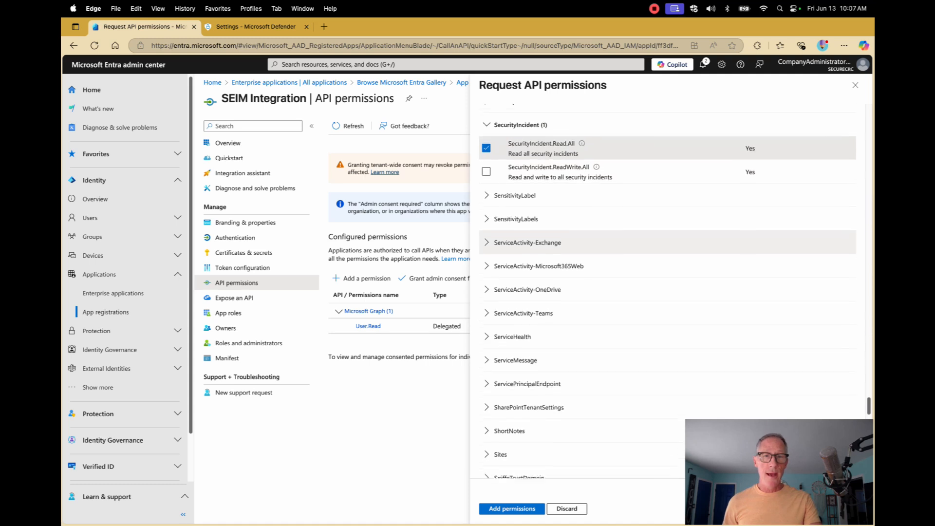
scroll(667, 339, "up", 10)
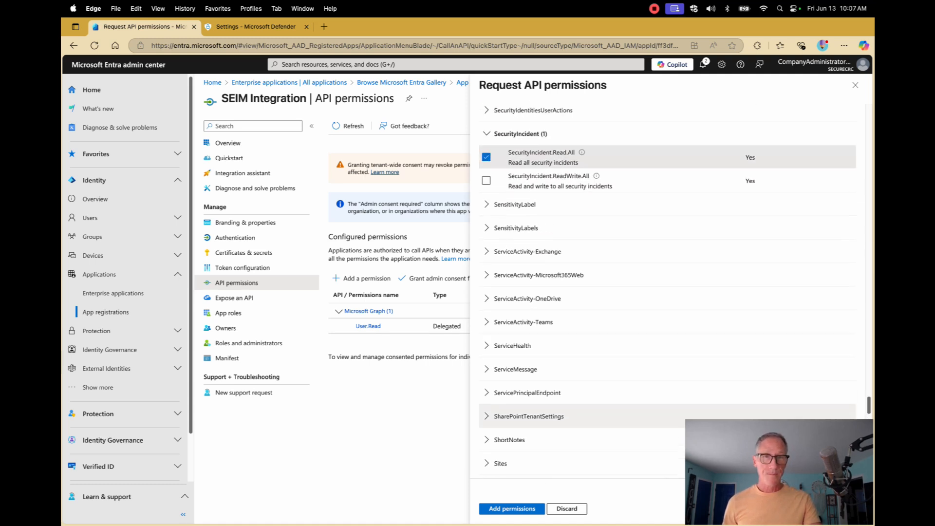
scroll(667, 341, "up", 1)
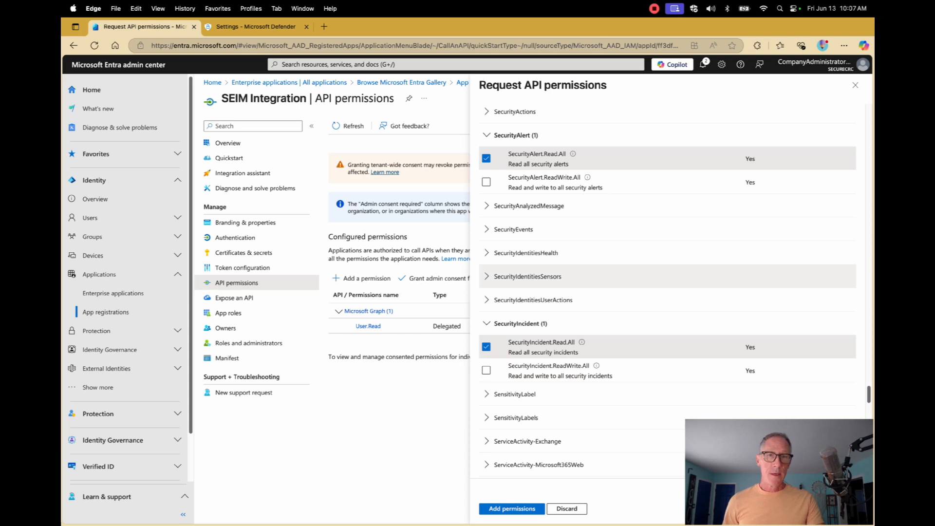
scroll(668, 273, "up", 3)
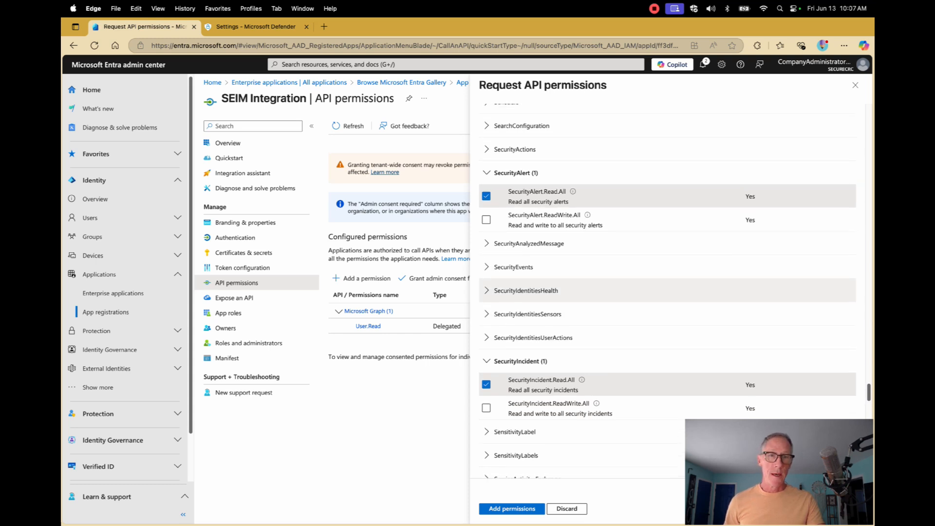
scroll(667, 253, "up", 2)
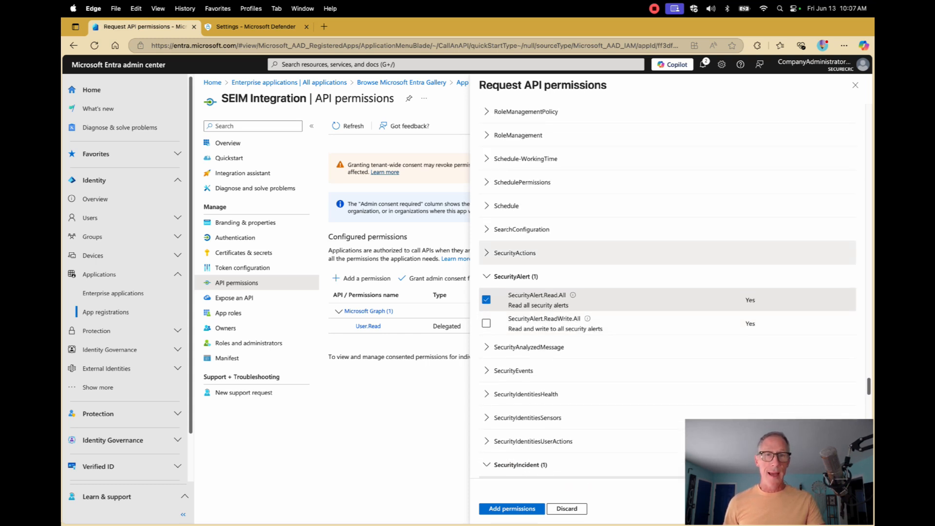
scroll(668, 293, "down", 20)
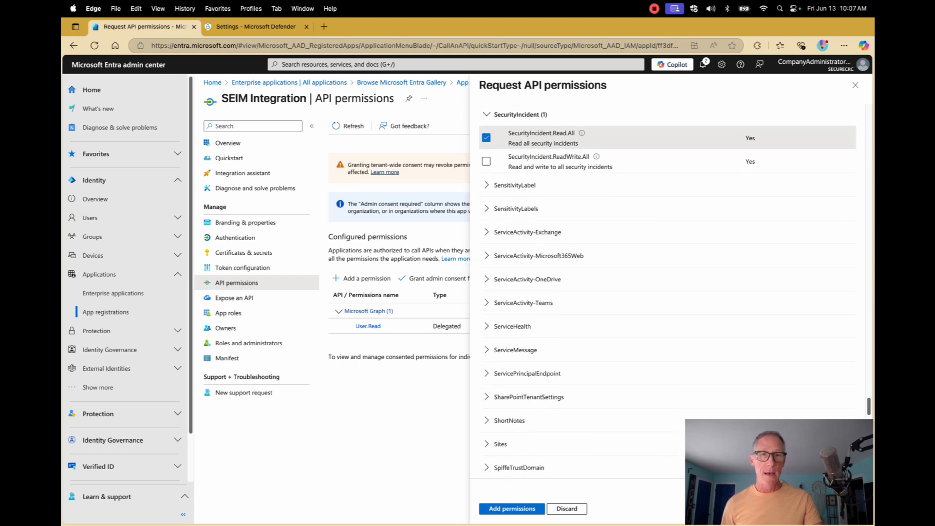
scroll(667, 232, "down", 5)
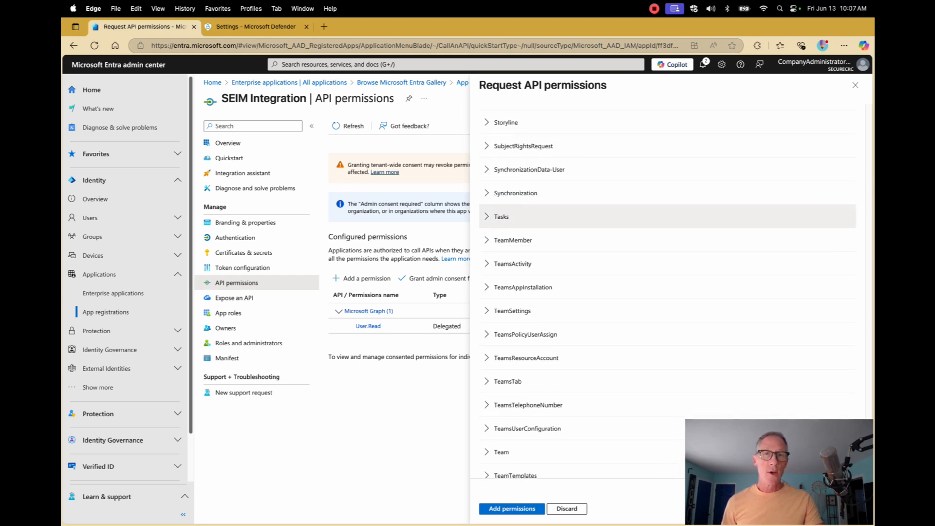
scroll(668, 233, "down", 8)
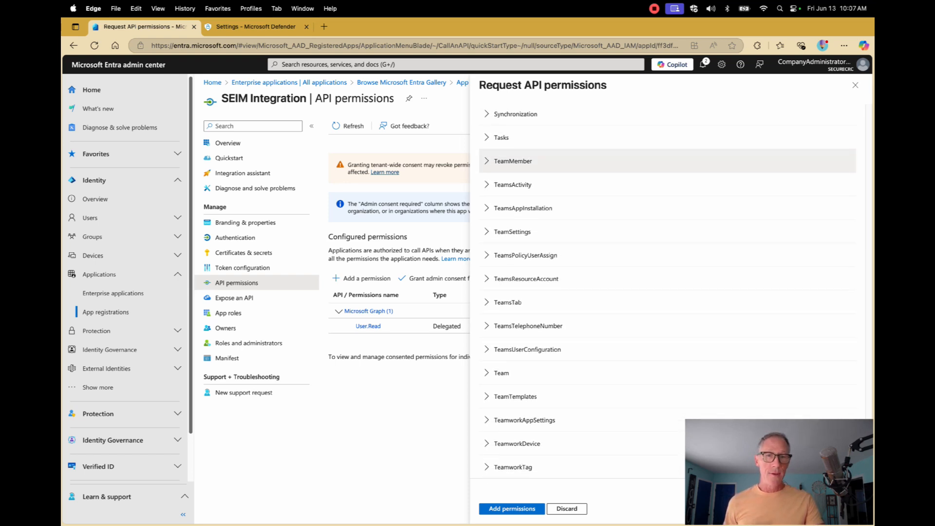
scroll(667, 247, "down", 5)
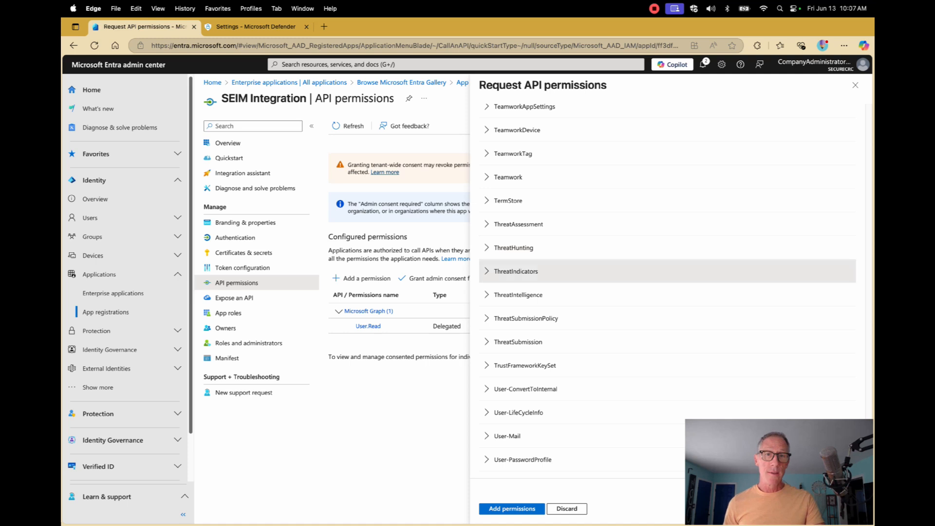
left_click(516, 271)
left_click(515, 271)
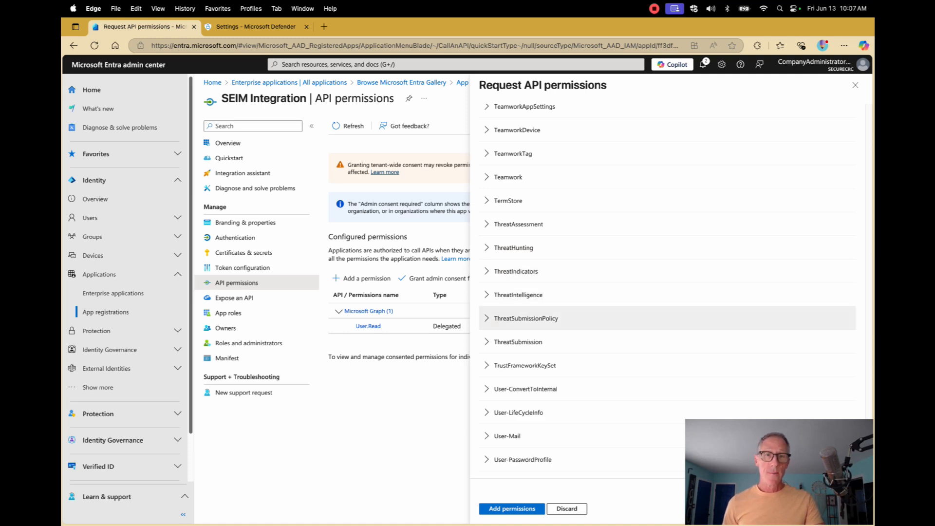
scroll(516, 341, "down", 3)
scroll(667, 311, "down", 5)
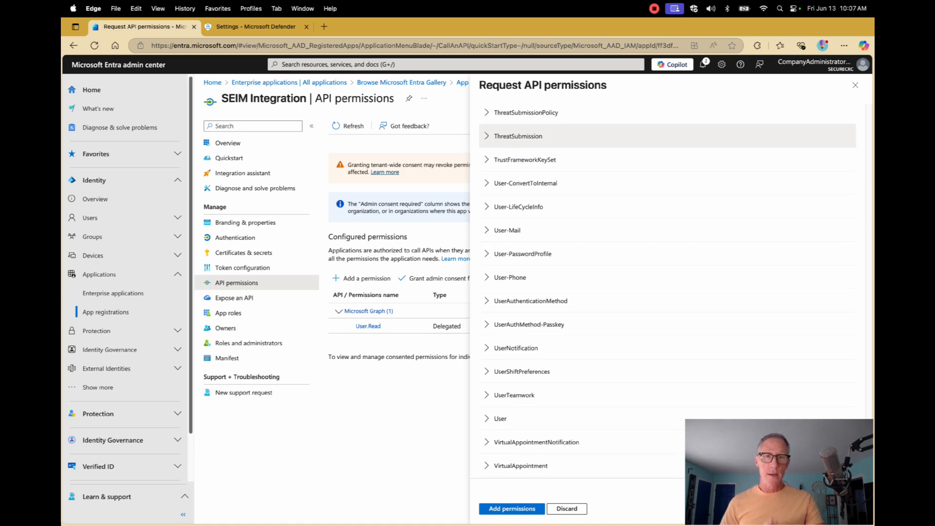
scroll(667, 331, "down", 4)
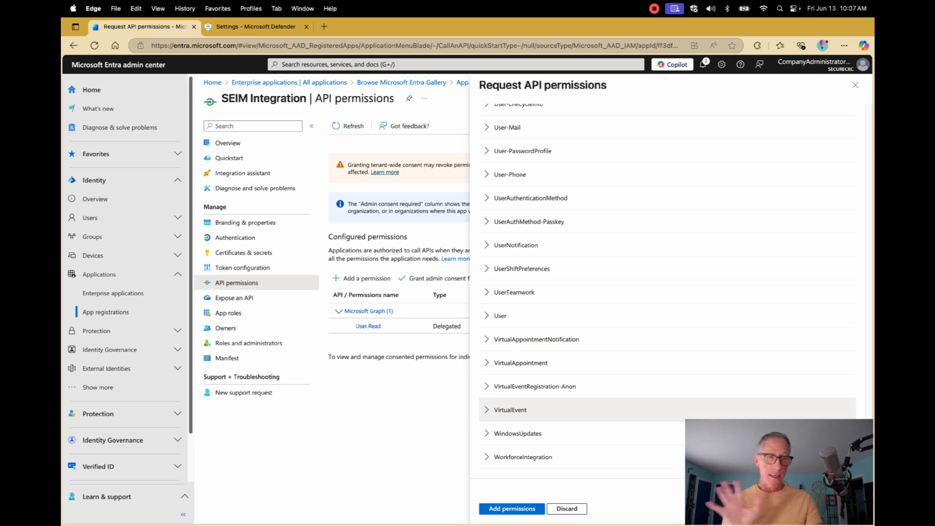
- Add the selected Microsoft Graph permissions to the SEIM Integration app and grant admin consent for SecureCRC
left_click(512, 508)
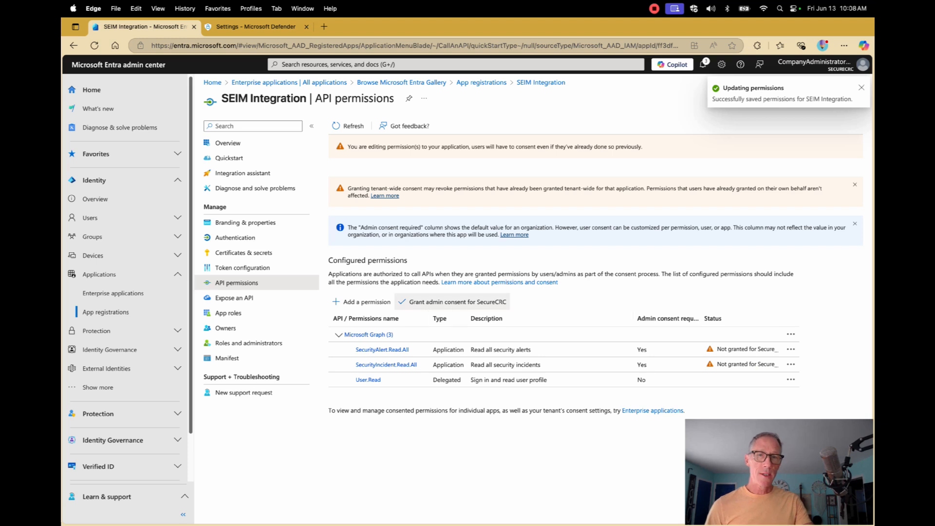
left_click(453, 301)
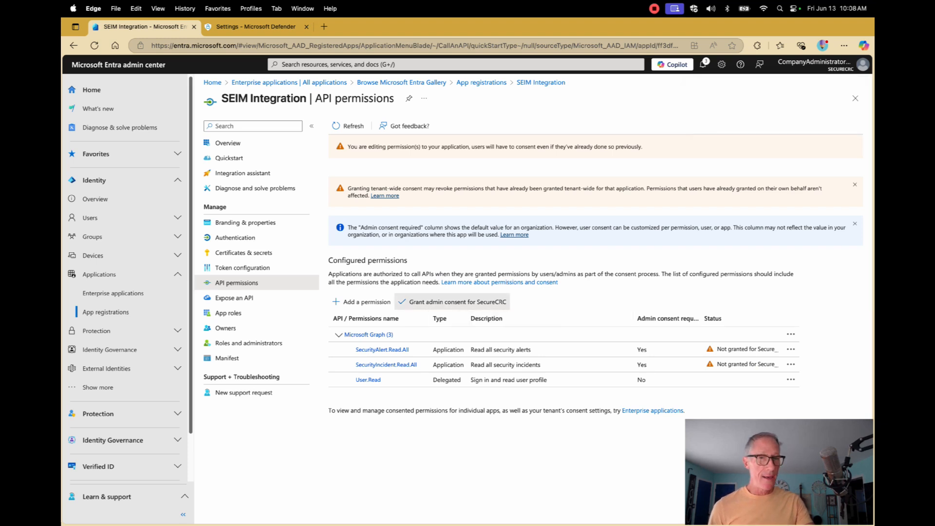
left_click(347, 186)
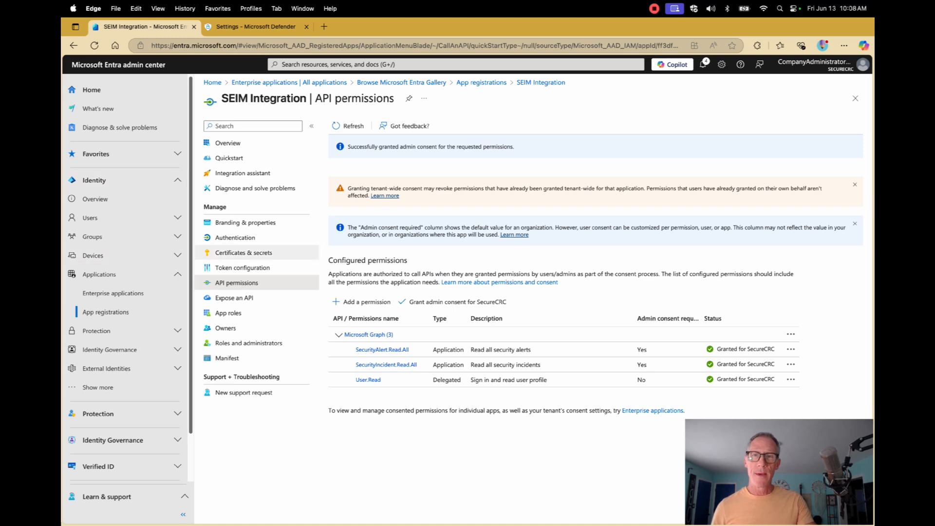
- Open the client secrets of the SEIM Integration app
left_click(244, 252)
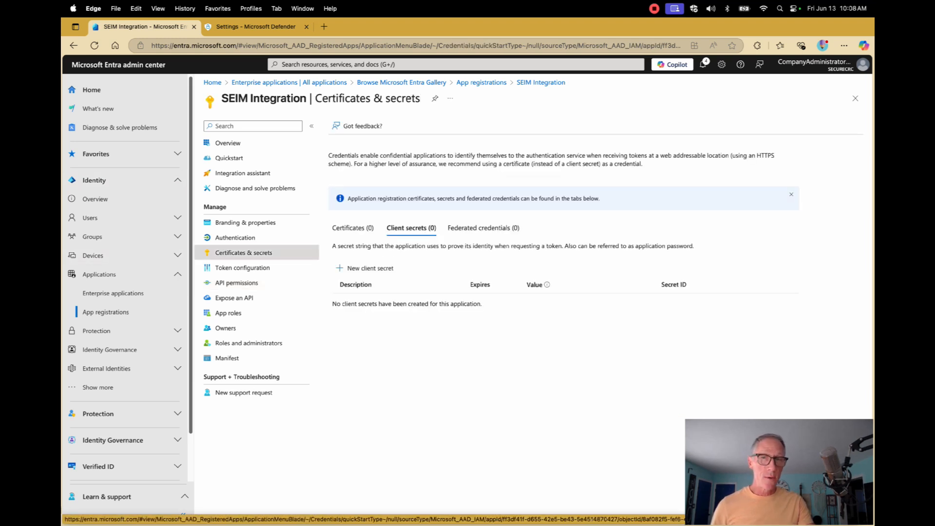